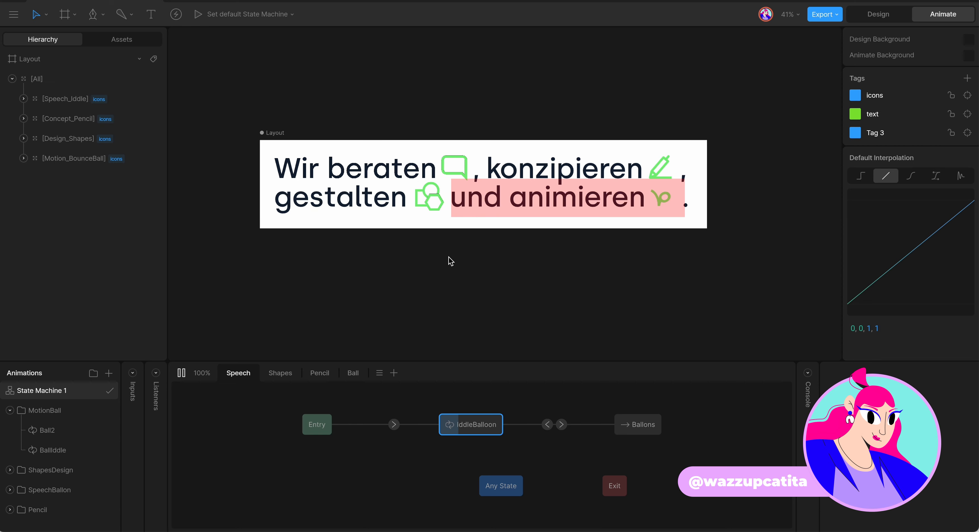
pyautogui.rightClick(69, 99)
pyautogui.moveTo(162, 169)
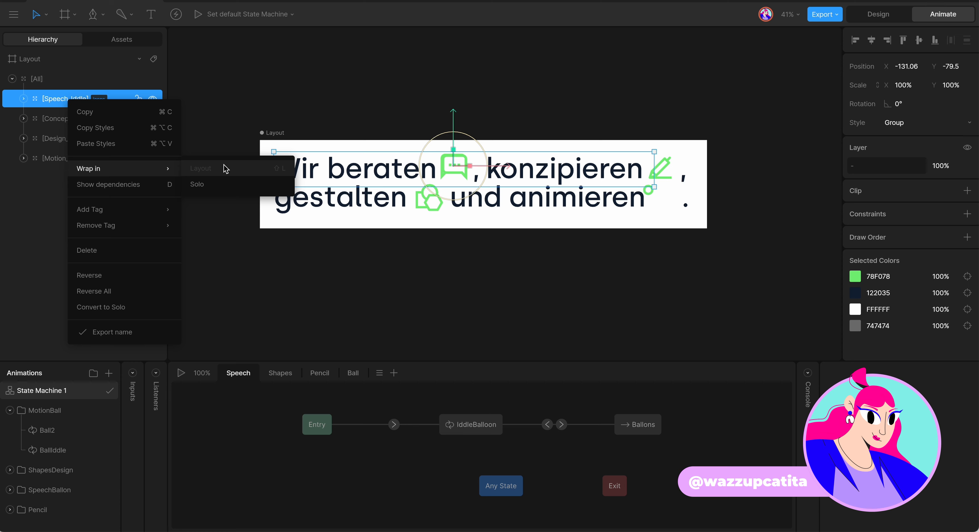
pyautogui.click(40, 204)
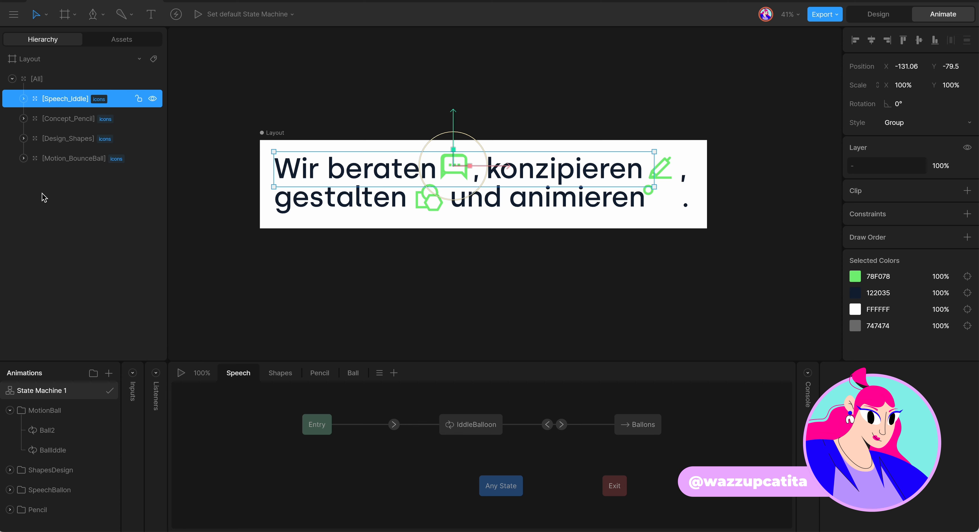
# Step: Move the four icon-tagged groups out of the [All] group to the artboard's top level and remove the emptied [All] group
pyautogui.click(77, 154)
pyautogui.keyDown('shift'); pyautogui.click(65, 100); pyautogui.keyUp('shift')
pyautogui.moveTo(65, 100); pyautogui.dragTo(67, 69)
pyautogui.click(60, 160)
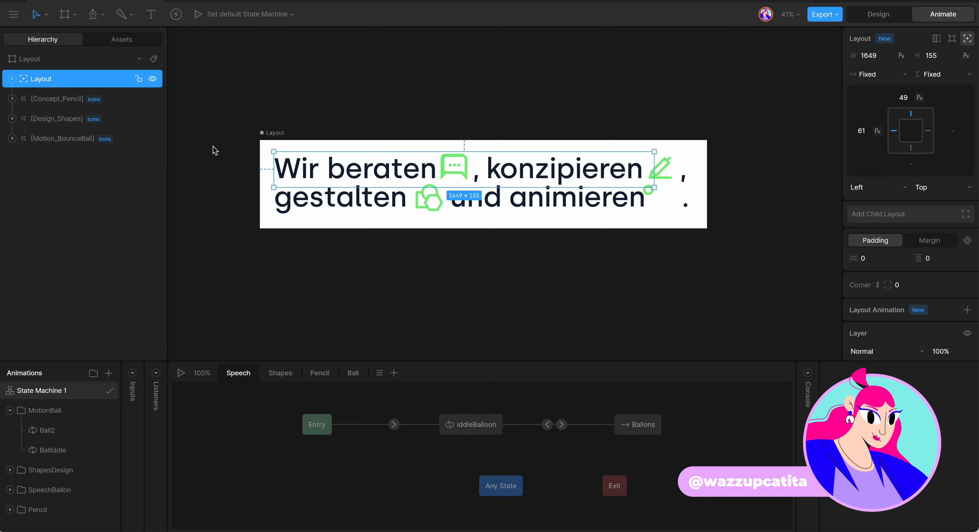
# Step: Wrap the [Concept_Pencil], [Design_Shapes] and [Motion_BounceBall] groups each in its own layout
pyautogui.rightClick(77, 99)
pyautogui.moveTo(159, 169)
pyautogui.click(196, 168)
pyautogui.click(79, 124)
pyautogui.rightClick(79, 126)
pyautogui.moveTo(145, 191)
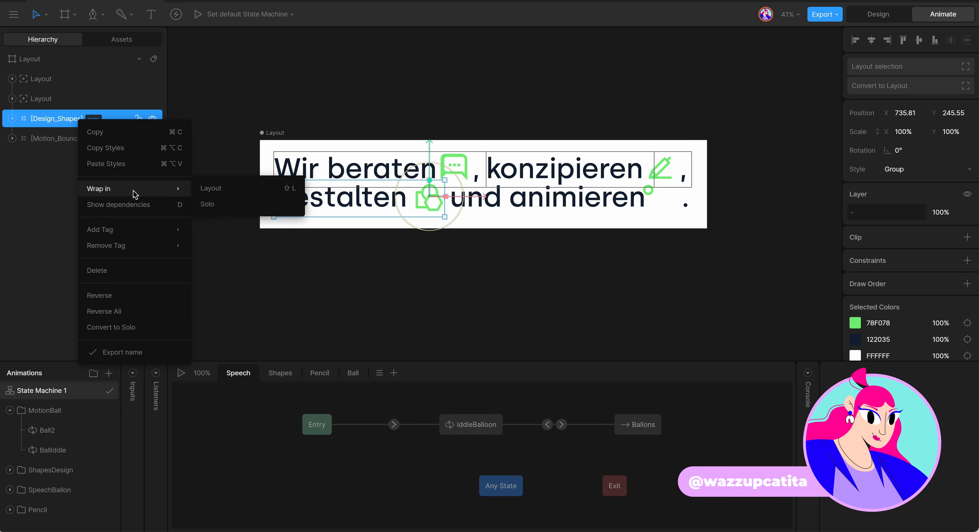
pyautogui.click(228, 191)
pyautogui.rightClick(78, 138)
pyautogui.click(232, 202)
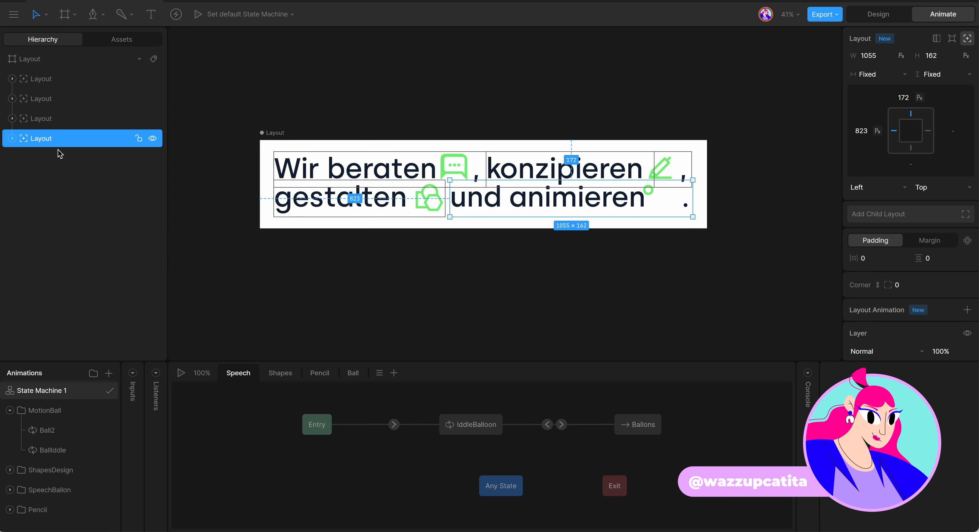
# Step: Rename the four layouts, in hierarchy order, as wir, kon, ges and anim
pyautogui.click(47, 82)
pyautogui.doubleClick(42, 98)
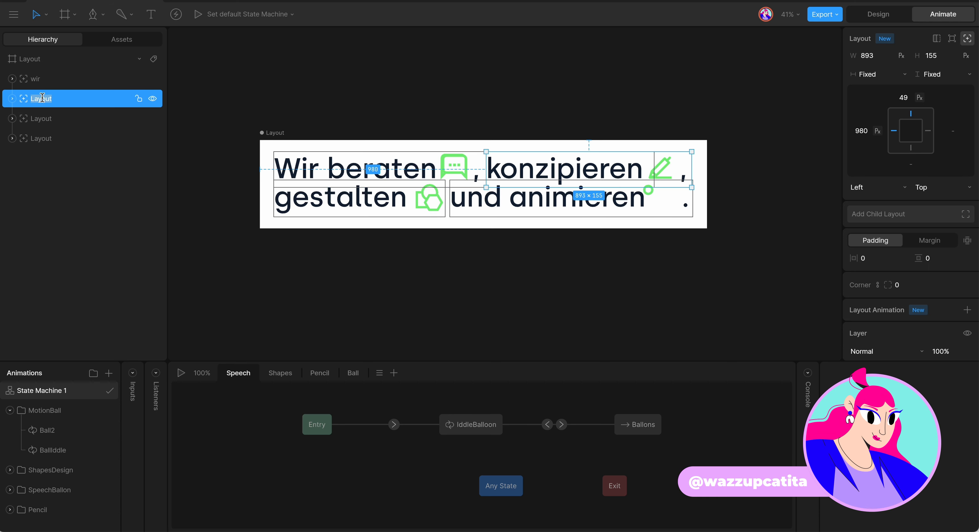
pyautogui.click(52, 120)
pyautogui.write('g')
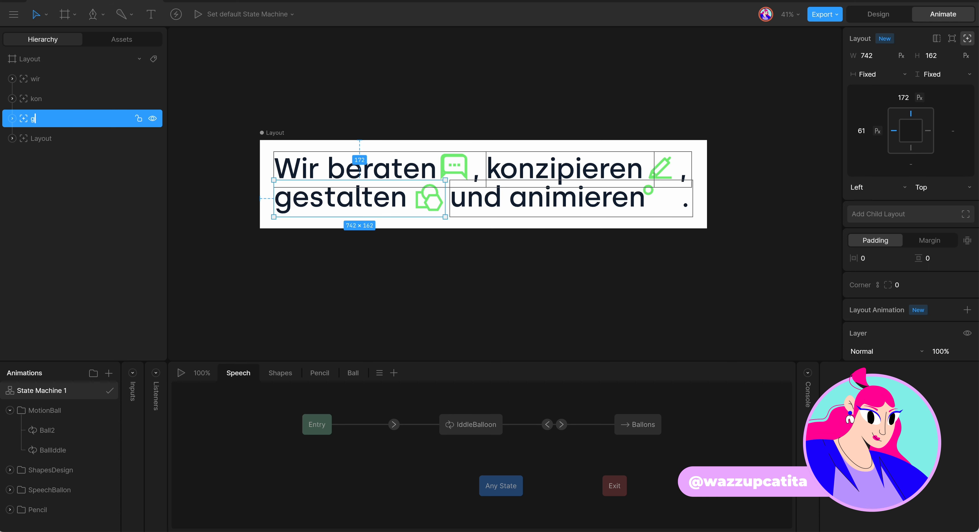
pyautogui.write('es')
pyautogui.click(53, 139)
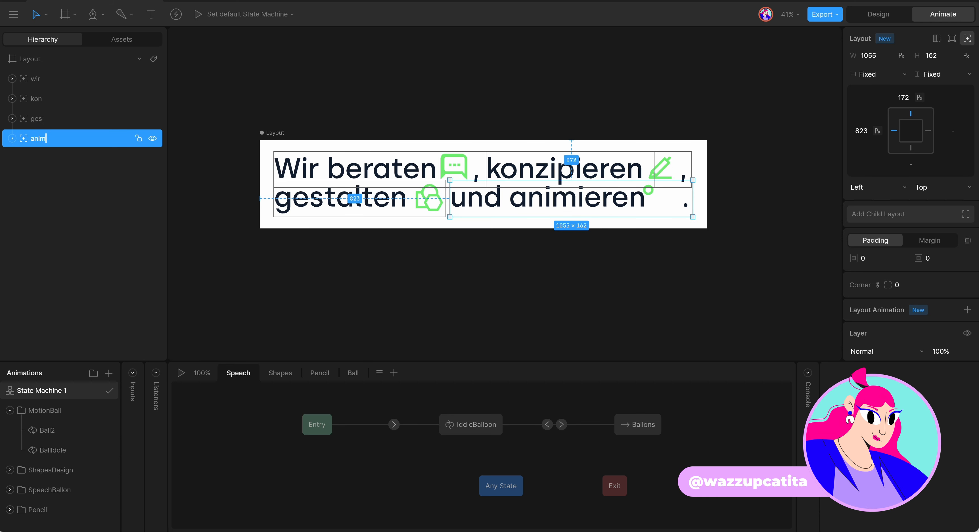
# Step: Wrap the wir, kon, ges and anim layouts together in one parent layout
pyautogui.click(68, 79)
pyautogui.keyDown('shift'); pyautogui.click(68, 99); pyautogui.keyUp('shift')
pyautogui.keyDown('shift'); pyautogui.click(68, 140); pyautogui.keyUp('shift')
pyautogui.rightClick(69, 139)
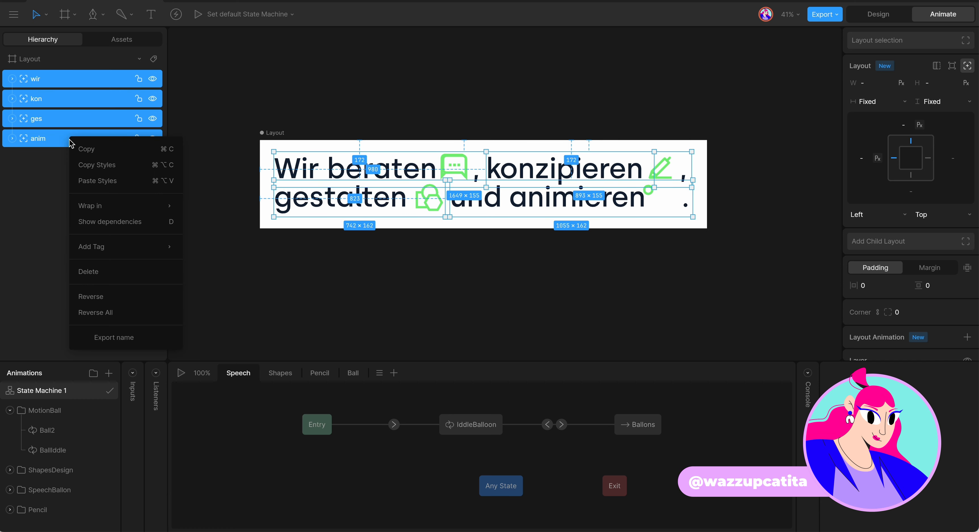
pyautogui.moveTo(169, 205)
pyautogui.click(221, 210)
pyautogui.click(532, 288)
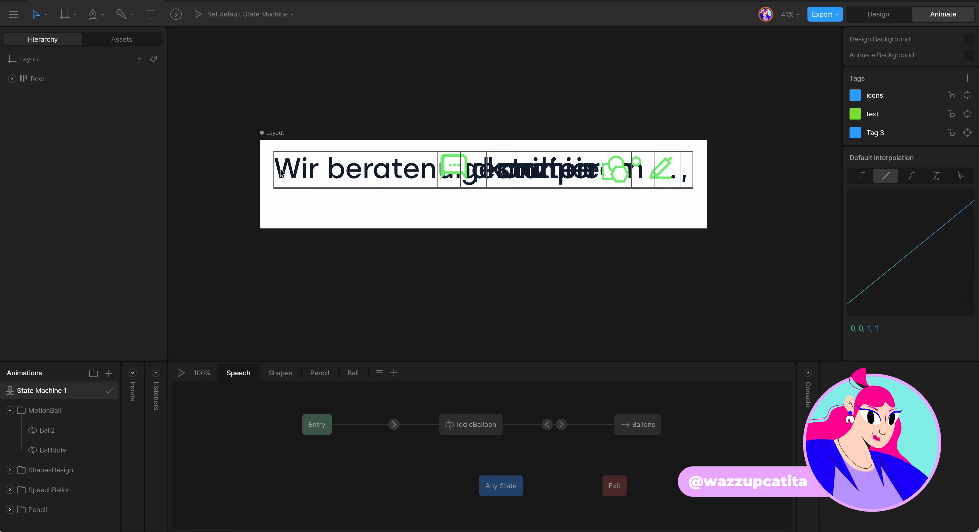
# Step: Examine the Row layout's width sizing options, Fixed and Hug
pyautogui.click(61, 84)
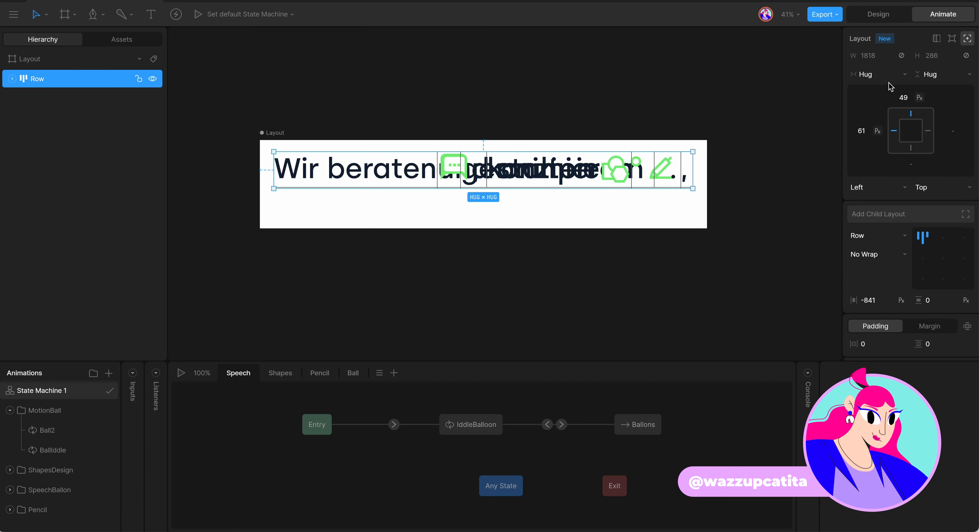
pyautogui.click(900, 74)
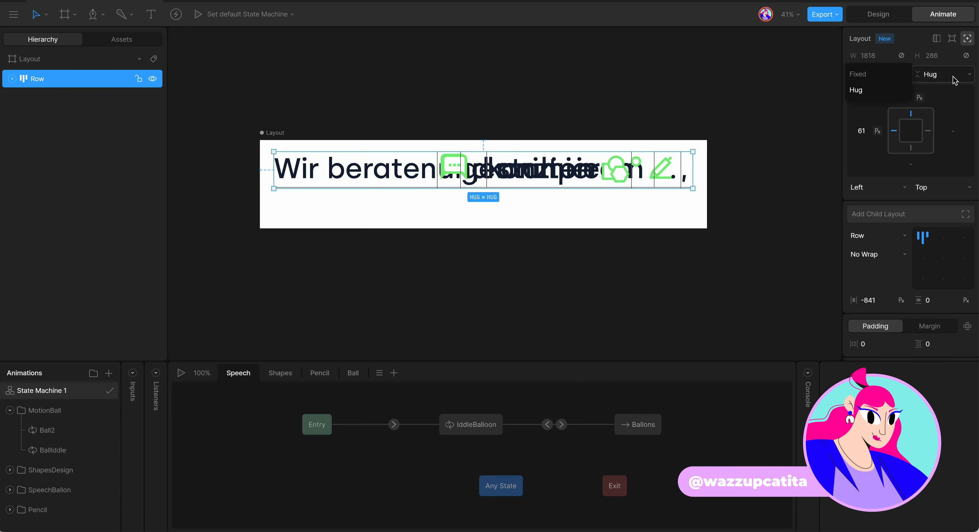
pyautogui.click(258, 130)
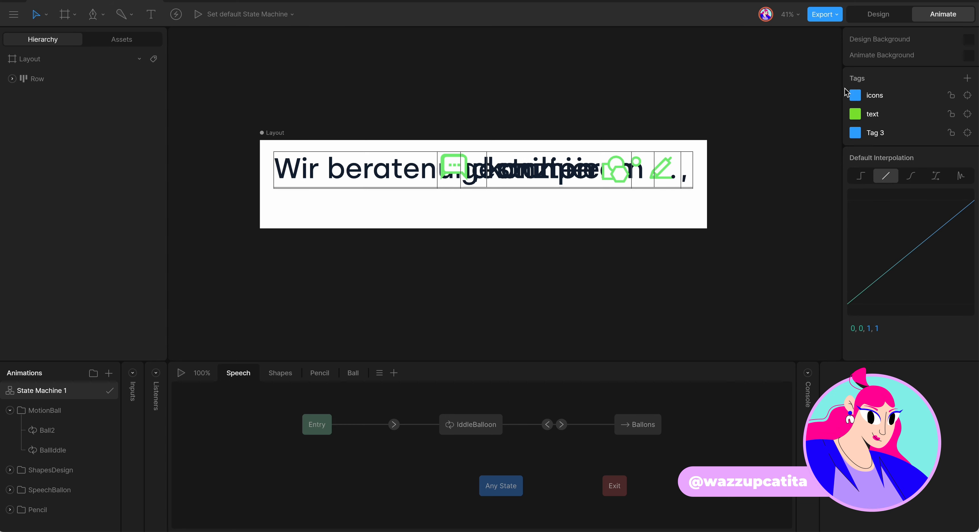
# Step: Resize the artboard to about 1604 × 886 to test how the Row layout adapts
pyautogui.click(280, 136)
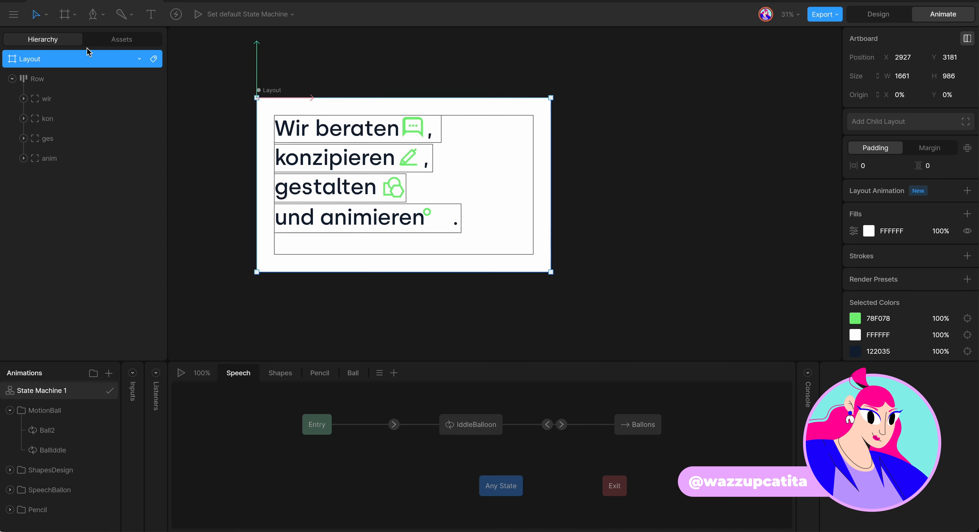
pyautogui.click(51, 80)
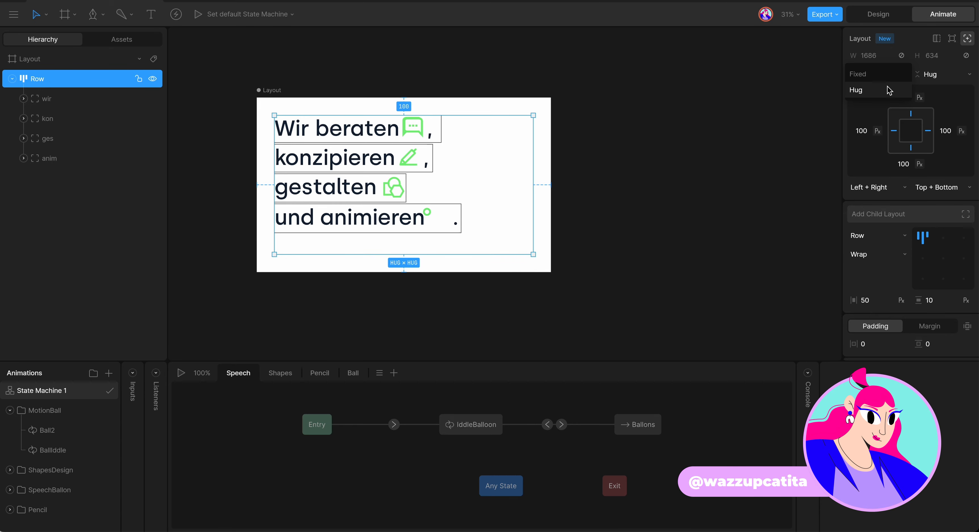
pyautogui.click(280, 92)
pyautogui.moveTo(551, 97); pyautogui.dragTo(541, 115)
# Step: Set the Row layout's height and width sizing to Fixed
pyautogui.click(120, 79)
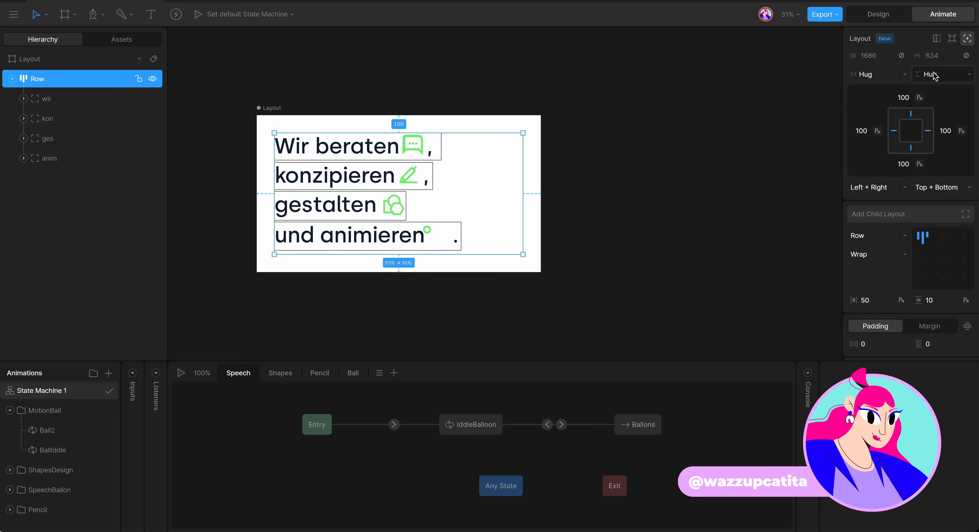
pyautogui.click(920, 74)
pyautogui.click(875, 74)
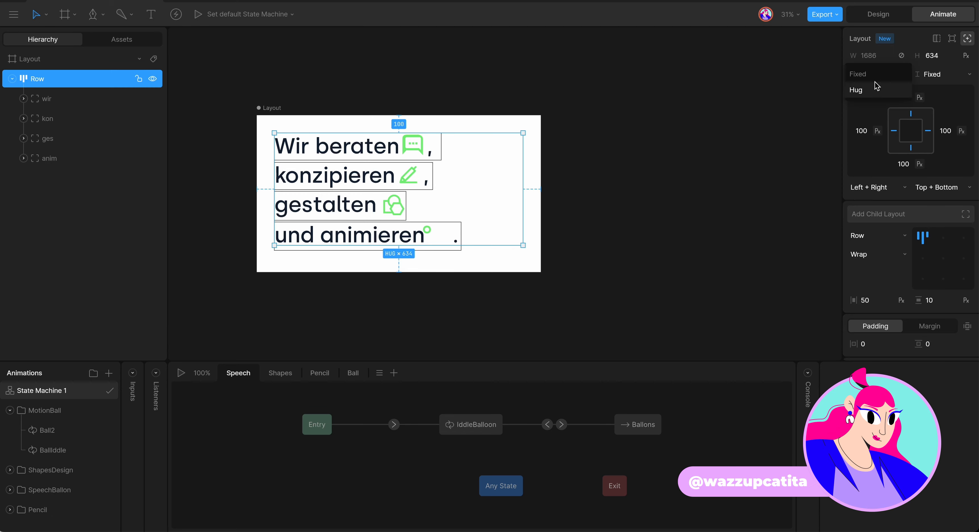
pyautogui.click(872, 75)
# Step: Resize the artboard several times, to about 2195 × 711, 2071 × 788 and 1912 × 977, to test how the Row wraps
pyautogui.click(272, 114)
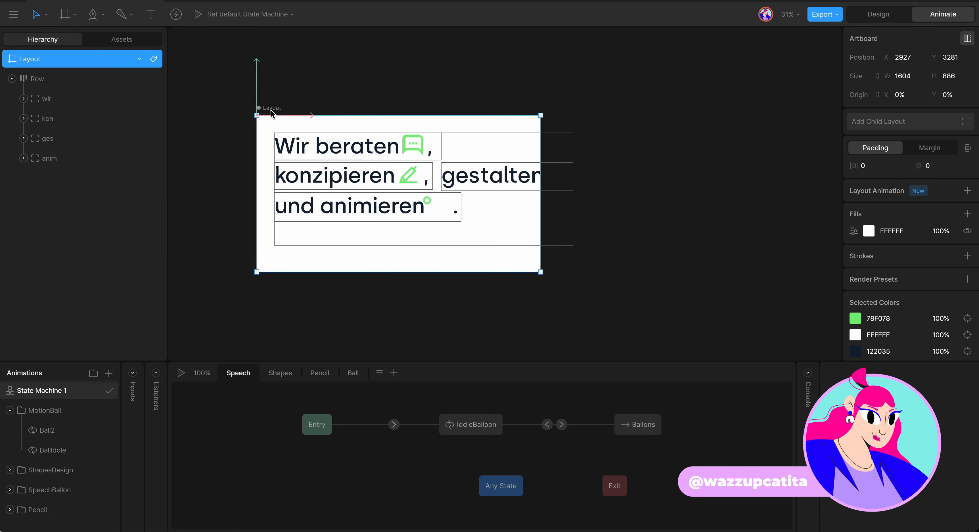
pyautogui.moveTo(538, 272); pyautogui.dragTo(645, 241)
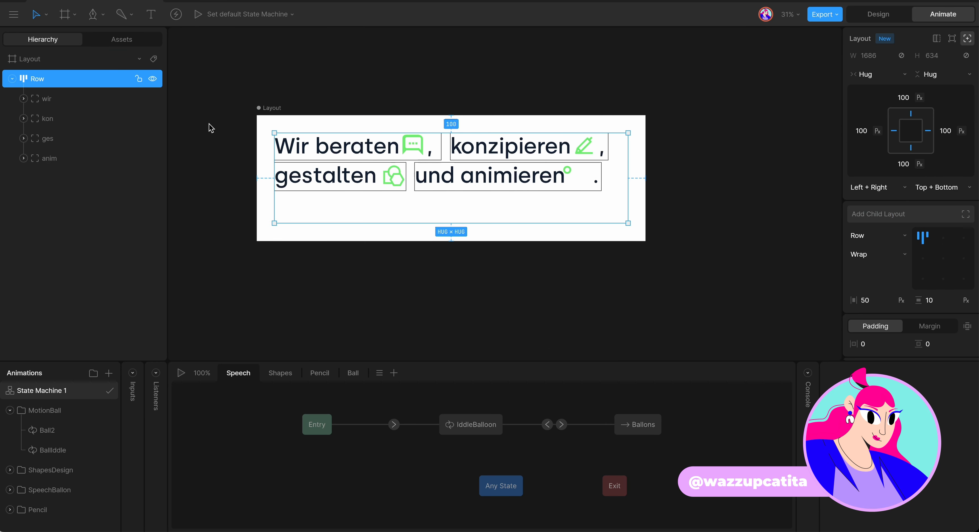
pyautogui.click(257, 112)
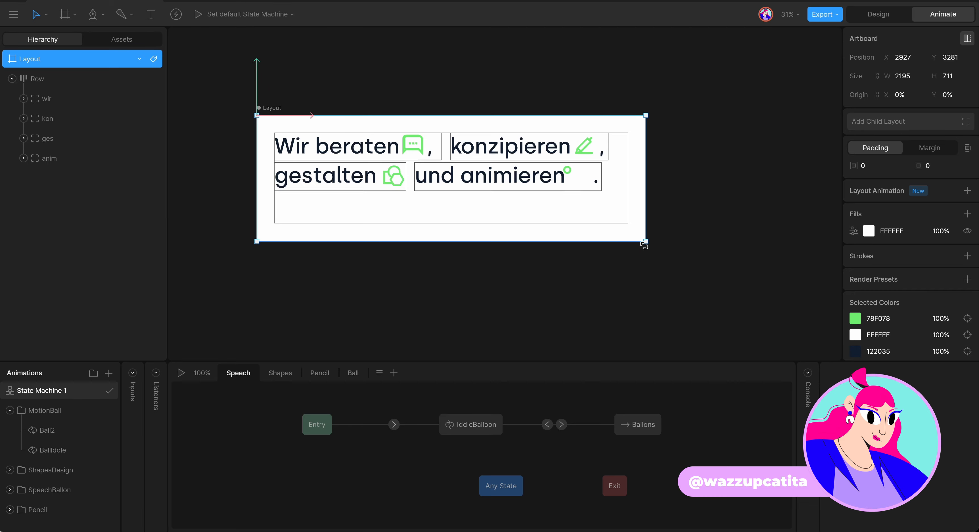
pyautogui.moveTo(644, 245); pyautogui.dragTo(623, 255)
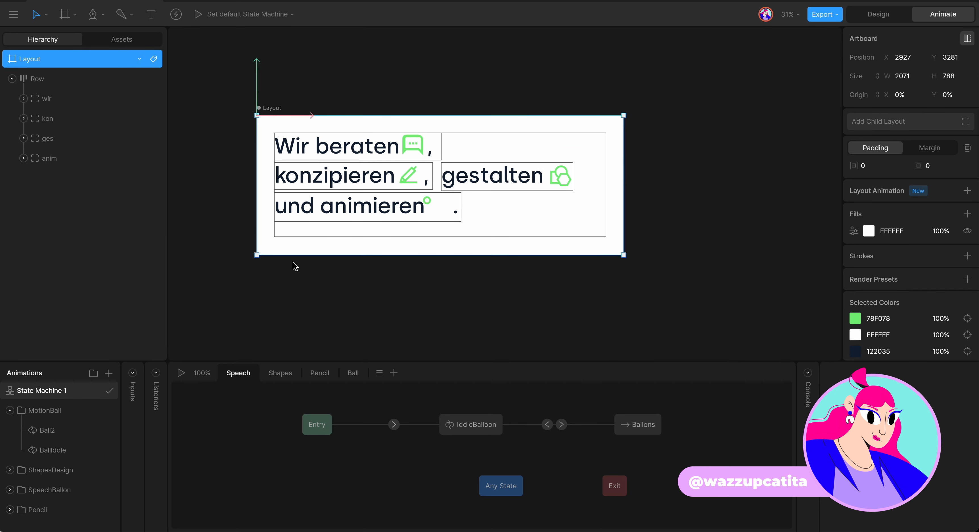
pyautogui.moveTo(257, 256); pyautogui.dragTo(285, 288)
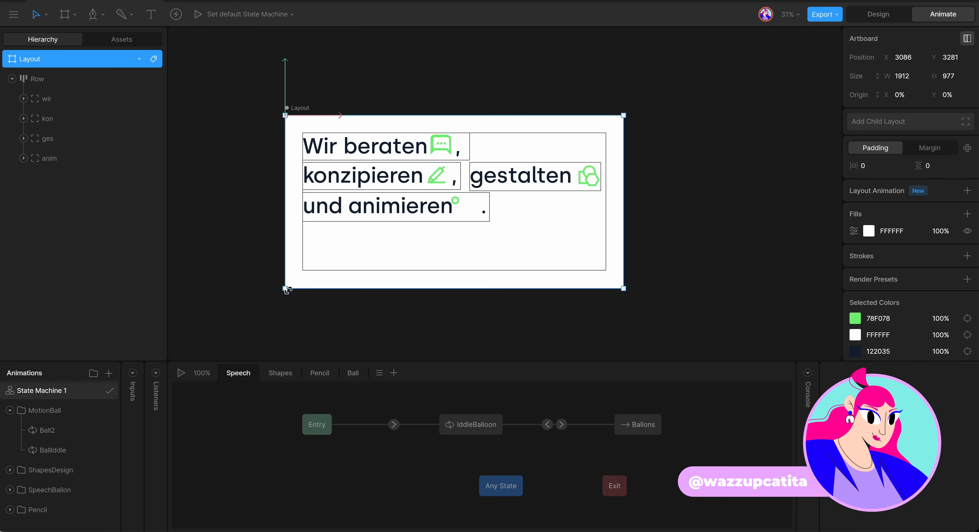
# Step: Anchor the Row layout to the Right and resize the artboard to about 2352 × 838 to test the constraint
pyautogui.click(62, 81)
pyautogui.click(893, 190)
pyautogui.click(858, 199)
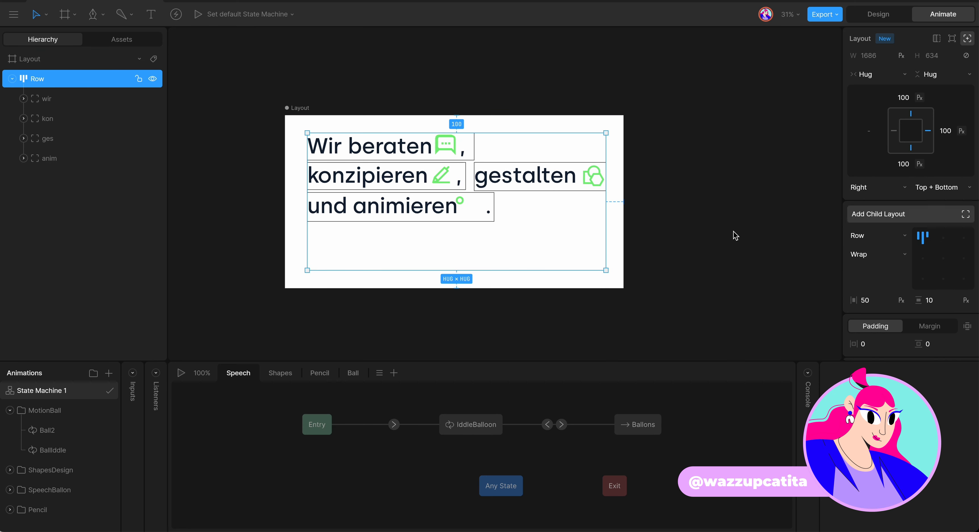
pyautogui.click(303, 116)
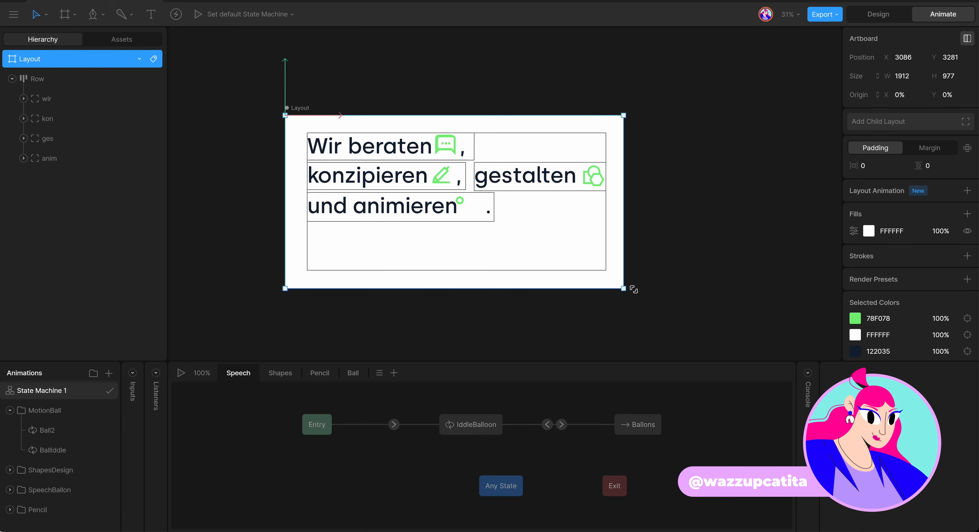
pyautogui.moveTo(633, 290); pyautogui.dragTo(699, 272)
pyautogui.moveTo(283, 272)
pyautogui.mouseDown()
pyautogui.moveTo(312, 273)
pyautogui.moveTo(197, 268)
pyautogui.moveTo(277, 263)
pyautogui.mouseUp()
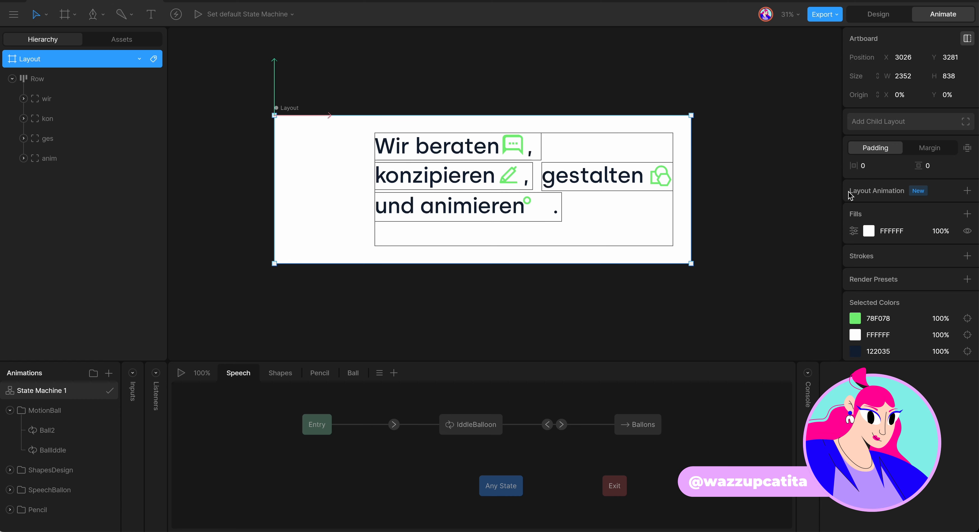
# Step: Set the Row layout's horizontal constraint to Left + Right and its vertical constraint to Top
pyautogui.click(110, 82)
pyautogui.click(876, 188)
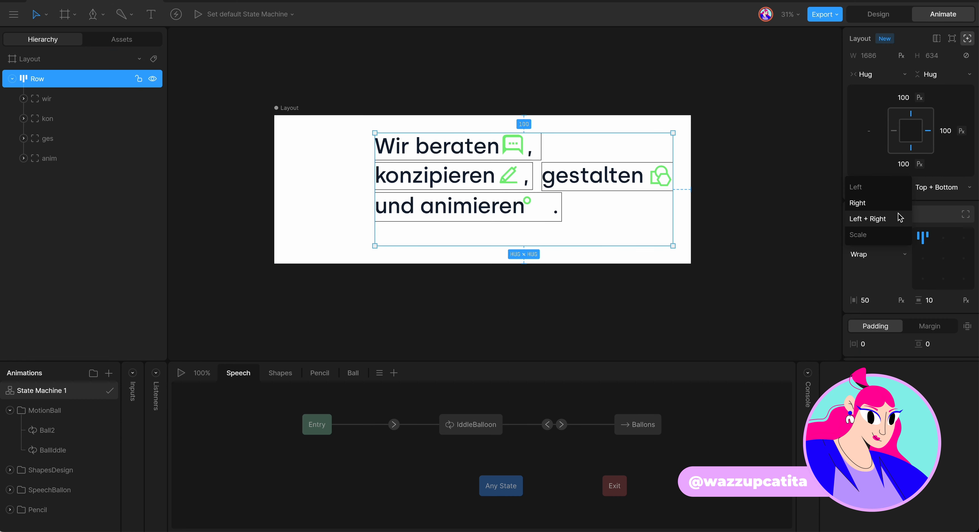
pyautogui.click(895, 221)
pyautogui.click(931, 187)
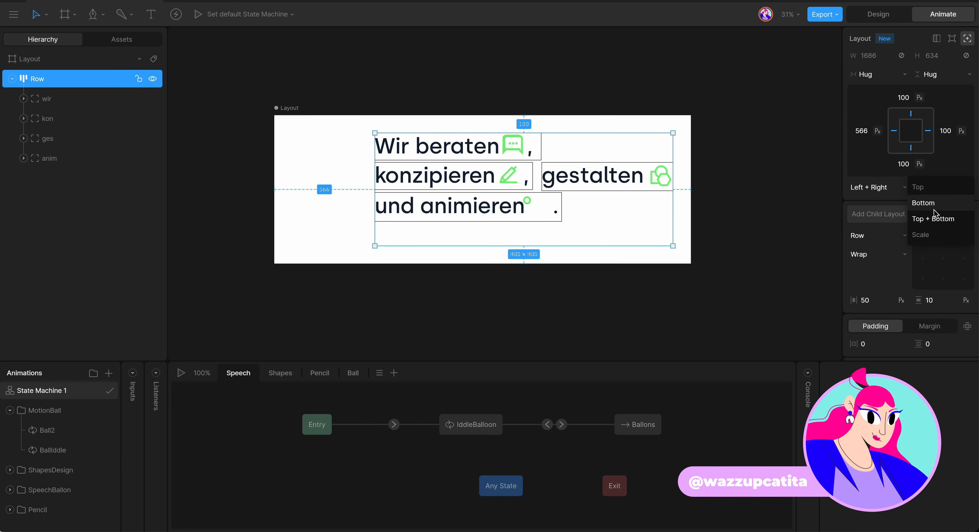
pyautogui.click(930, 194)
pyautogui.click(261, 122)
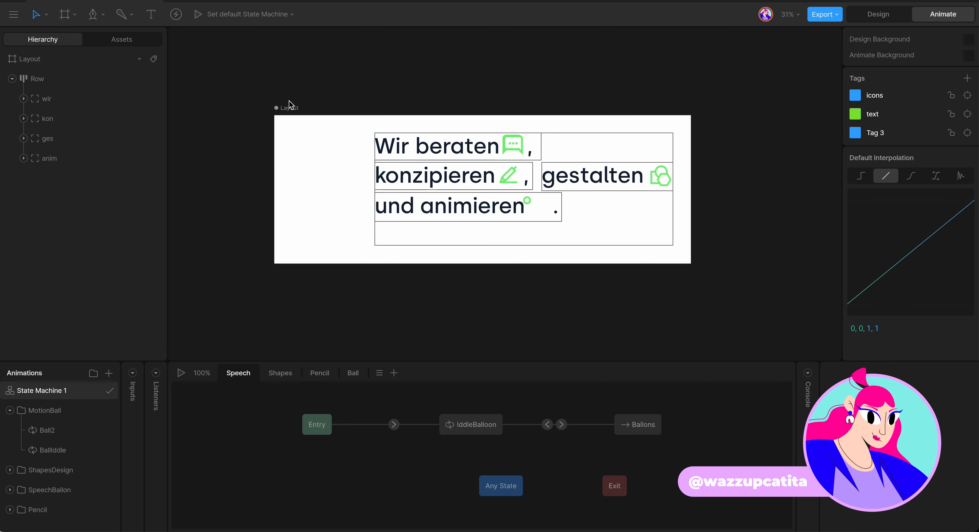
# Step: Resize the artboard from several corners, first to about 2401 × 1082, to test the Row layout's constraints
pyautogui.click(285, 108)
pyautogui.moveTo(691, 263); pyautogui.dragTo(704, 306)
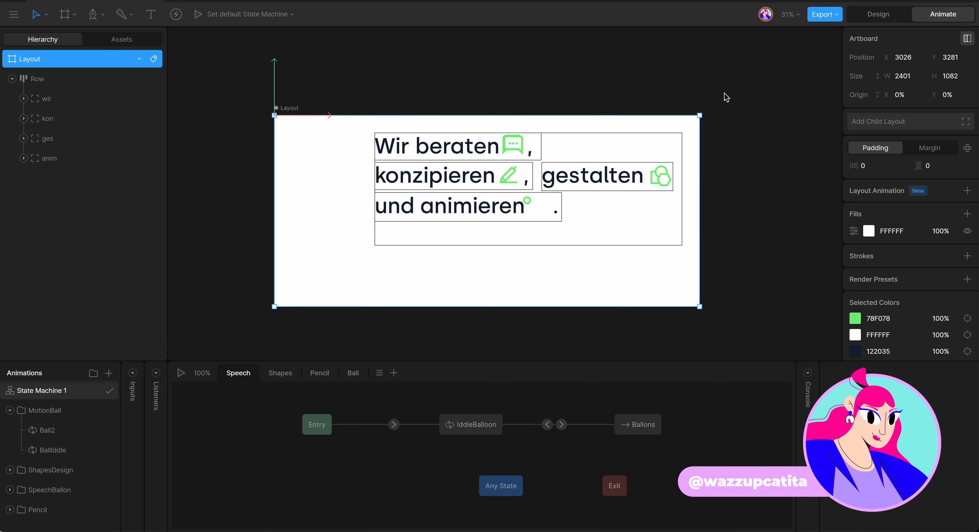
pyautogui.moveTo(700, 114)
pyautogui.mouseDown()
pyautogui.moveTo(706, 42)
pyautogui.moveTo(648, 65)
pyautogui.moveTo(721, 163)
pyautogui.moveTo(547, 75)
pyautogui.moveTo(746, 65)
pyautogui.moveTo(574, 113)
pyautogui.moveTo(793, 105)
pyautogui.moveTo(712, 107)
pyautogui.mouseUp()
pyautogui.moveTo(275, 306); pyautogui.dragTo(398, 319)
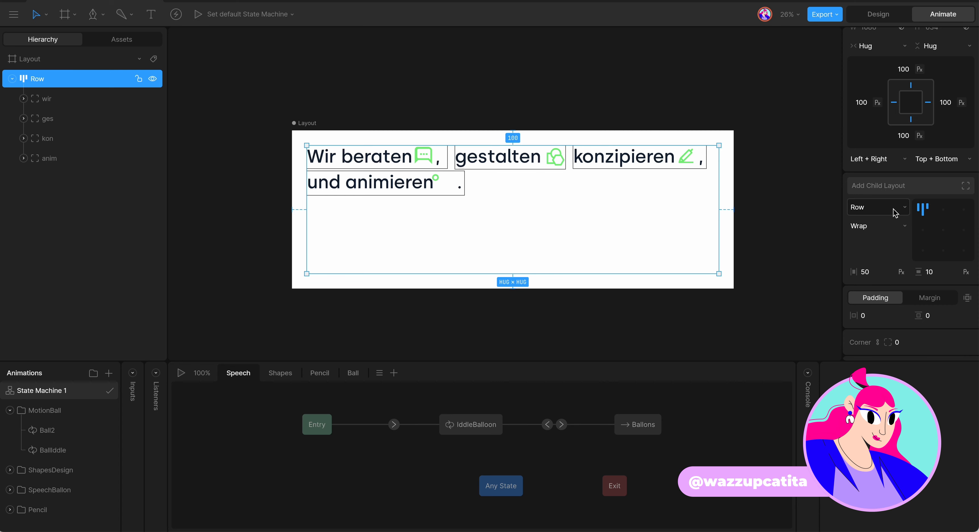
# Step: Change the Row layout's direction to Column
pyautogui.click(894, 210)
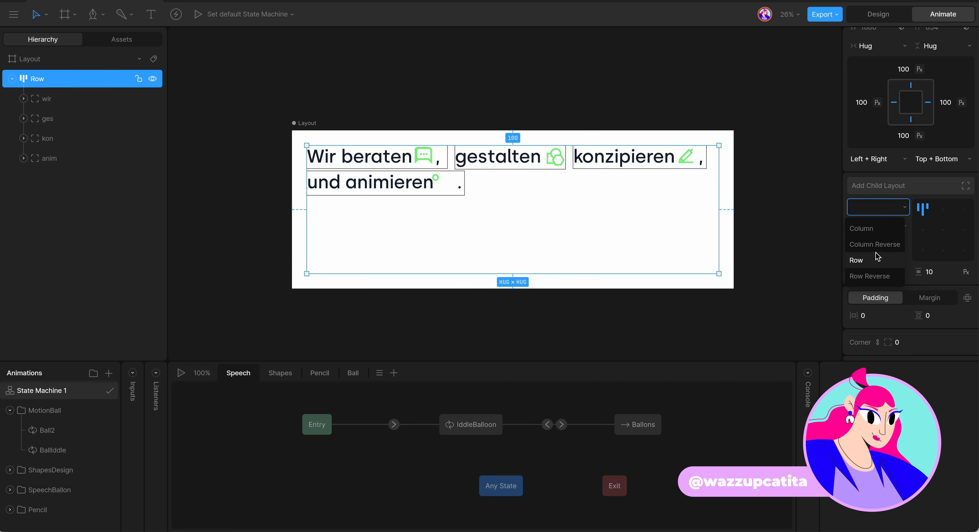
pyautogui.click(876, 228)
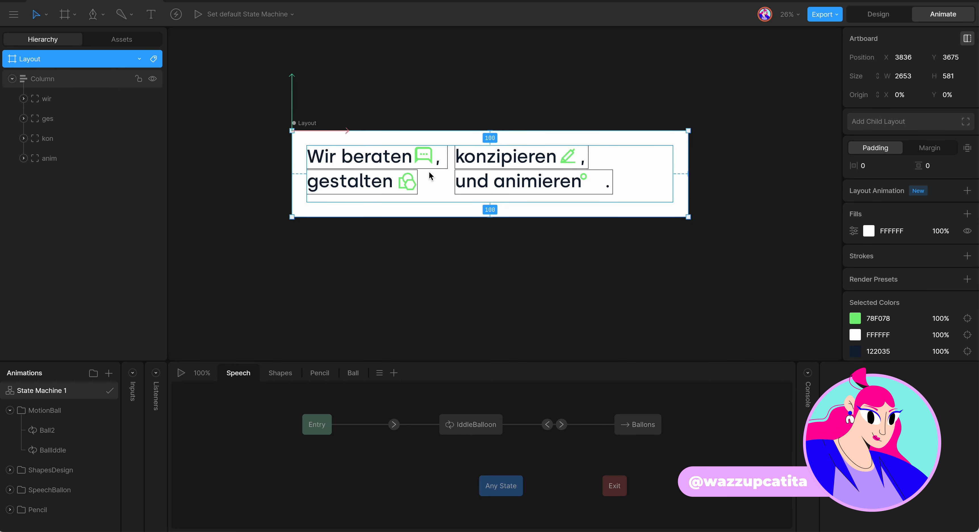
pyautogui.click(447, 270)
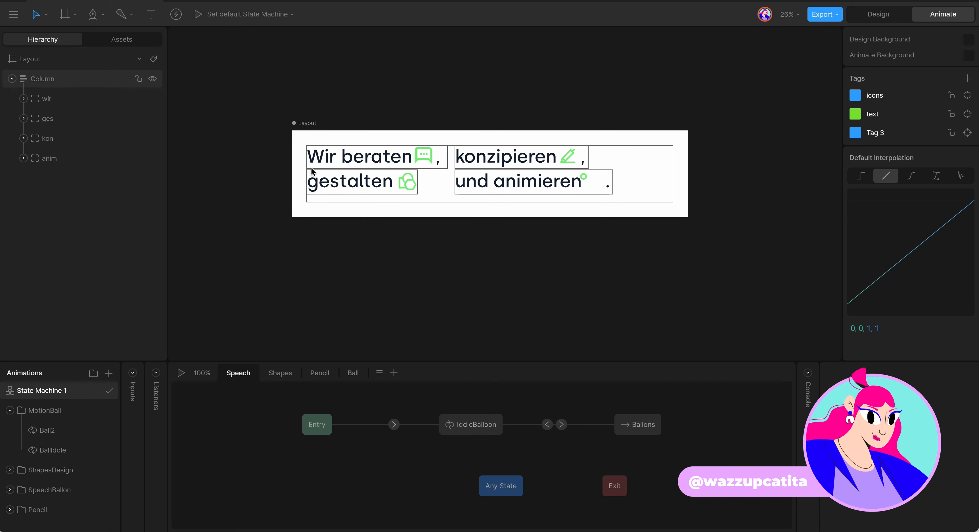
# Step: Change the Column layout's direction back to Row
pyautogui.click(94, 82)
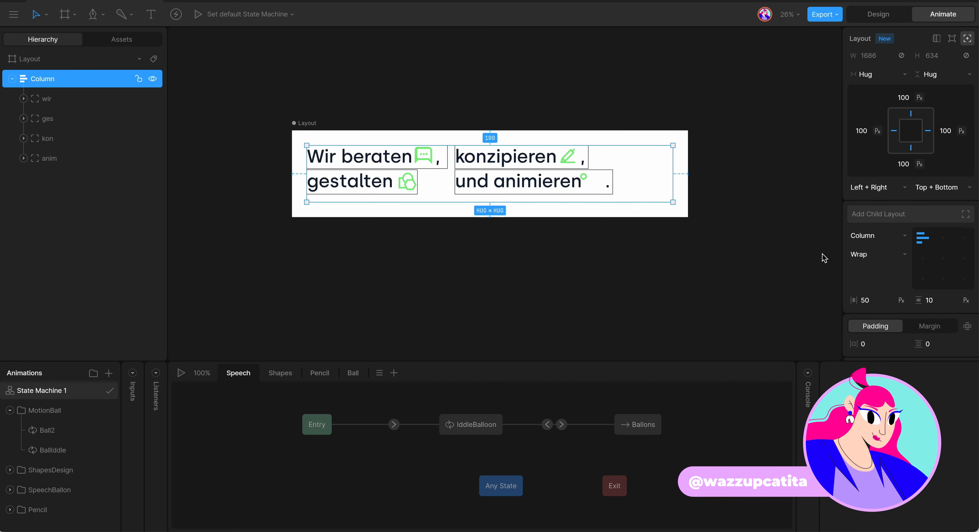
pyautogui.click(872, 235)
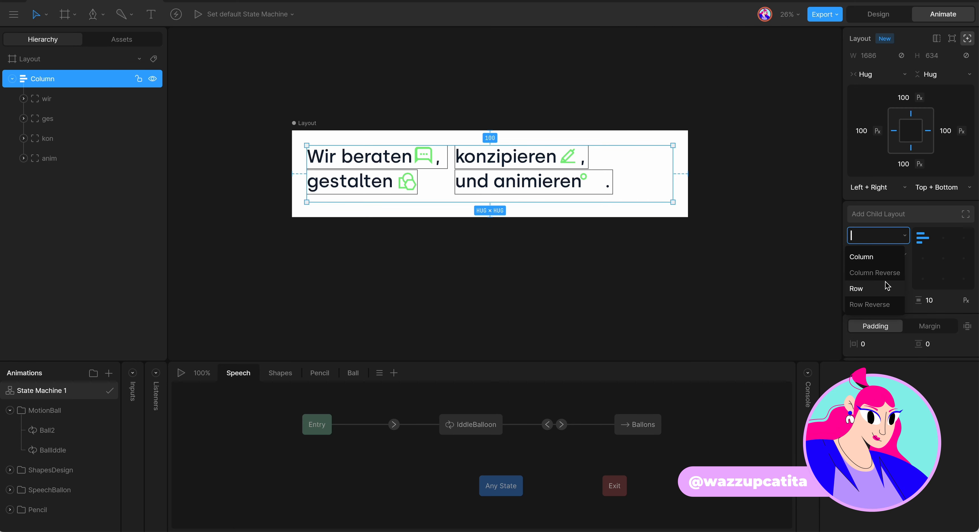
pyautogui.click(874, 288)
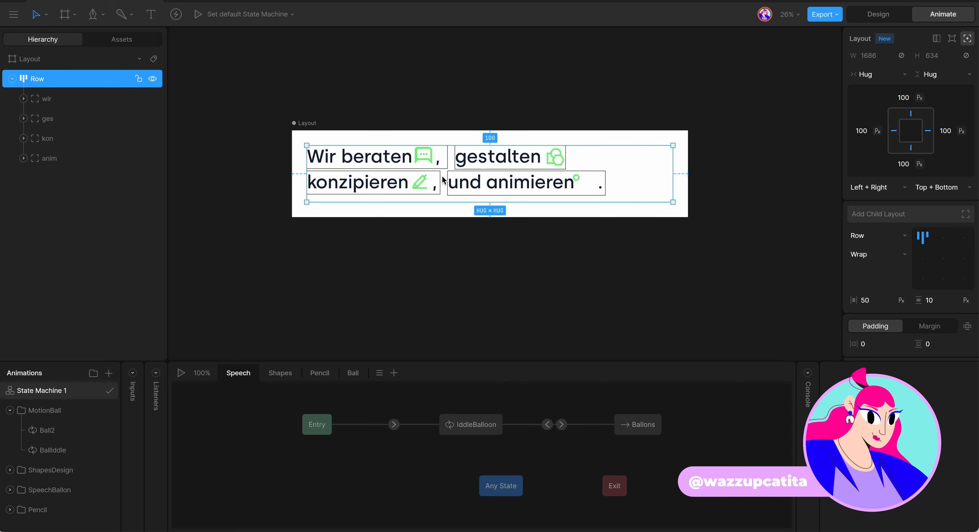
# Step: Try other gaps between the Row layout's items, and restore the horizontal gap to 50 px and the vertical gap to 10 px
pyautogui.moveTo(868, 300)
pyautogui.mouseDown()
pyautogui.moveTo(870, 271)
pyautogui.moveTo(881, 338)
pyautogui.moveTo(880, 229)
pyautogui.moveTo(869, 303)
pyautogui.mouseUp()
pyautogui.click(868, 303)
pyautogui.write('50')
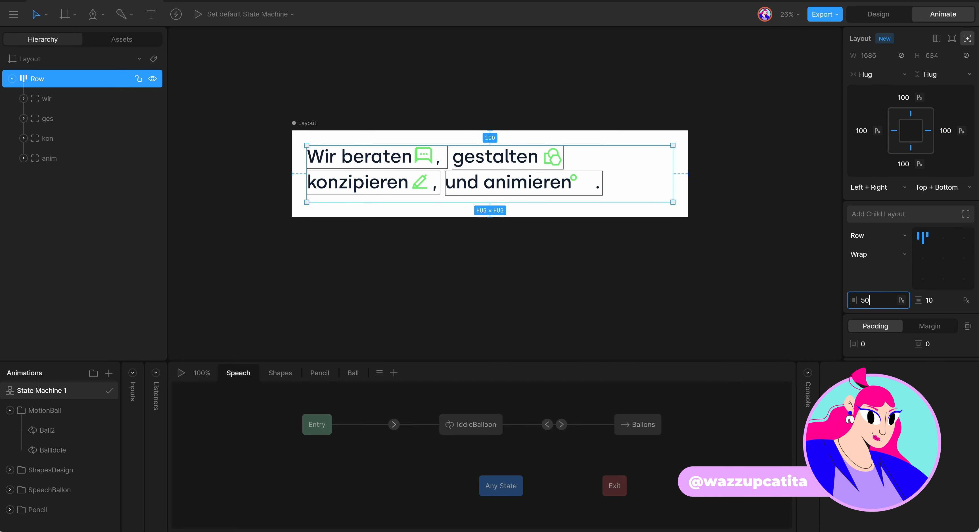
pyautogui.press('Return')
pyautogui.moveTo(944, 298)
pyautogui.mouseDown()
pyautogui.moveTo(942, 266)
pyautogui.moveTo(931, 301)
pyautogui.mouseUp()
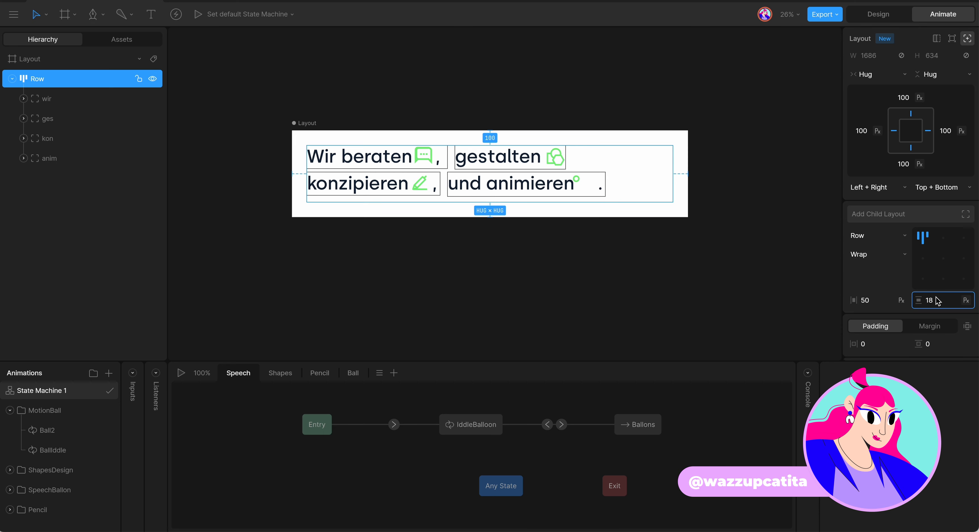
pyautogui.click(930, 300)
pyautogui.write('1')
pyautogui.write('0')
pyautogui.press('Return')
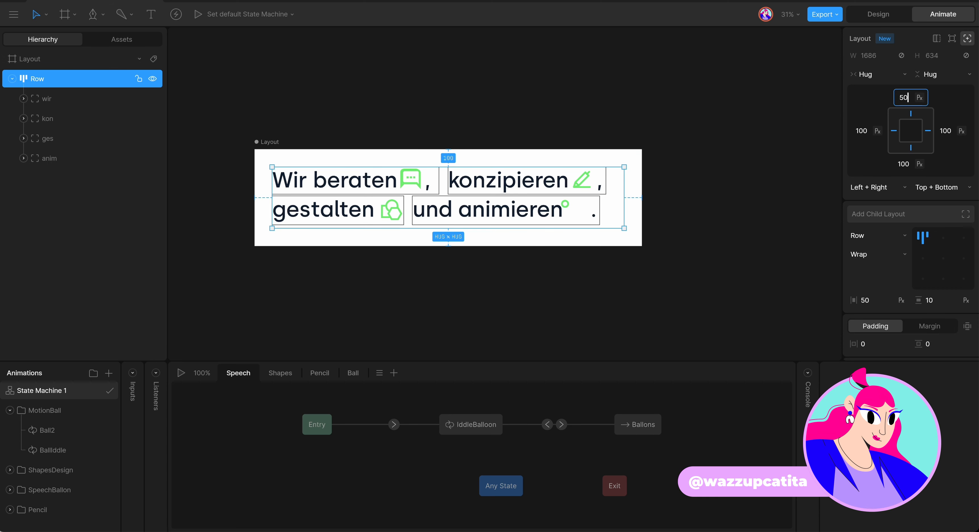
# Step: Try 50 px top and bottom offsets on the Row layout, and restore both to 100 px
pyautogui.write('50')
pyautogui.press('Return')
pyautogui.press('Return')
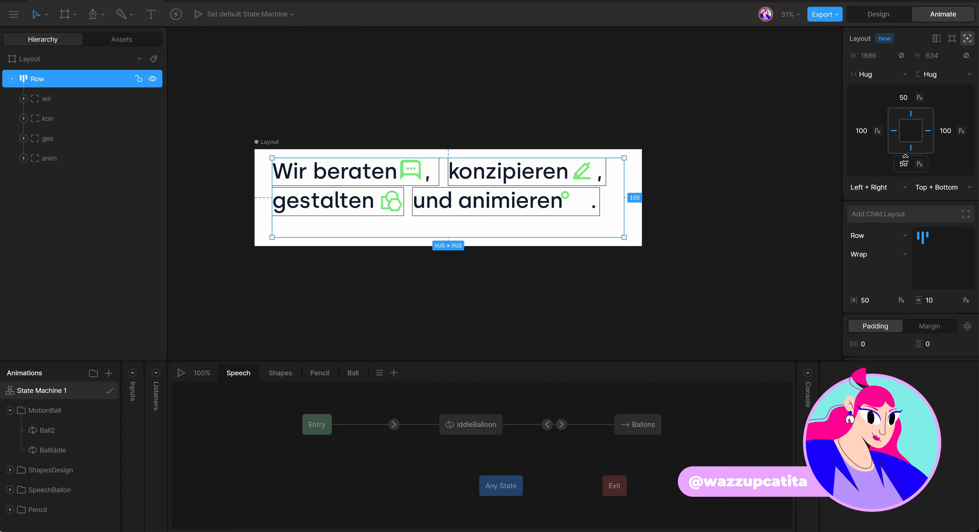
pyautogui.write('100')
pyautogui.press('Return')
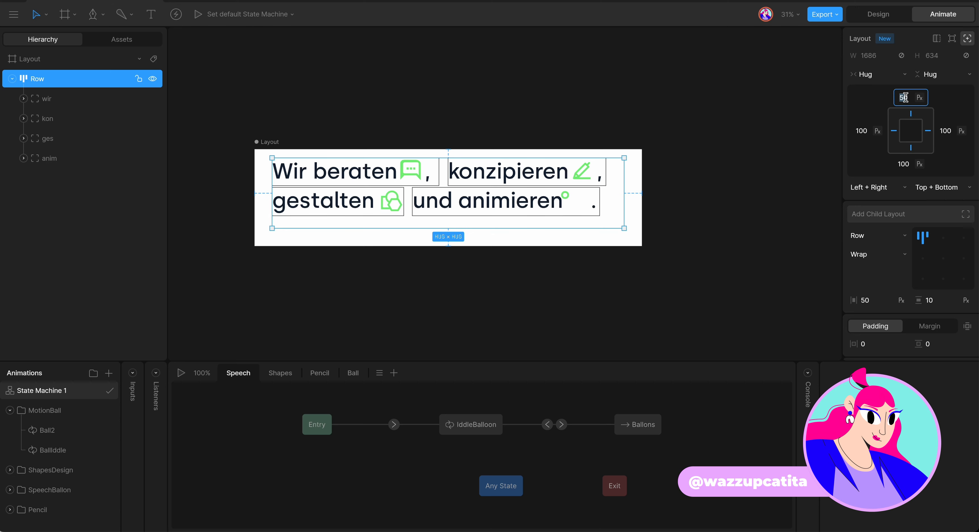
pyautogui.write('100')
pyautogui.press('Return')
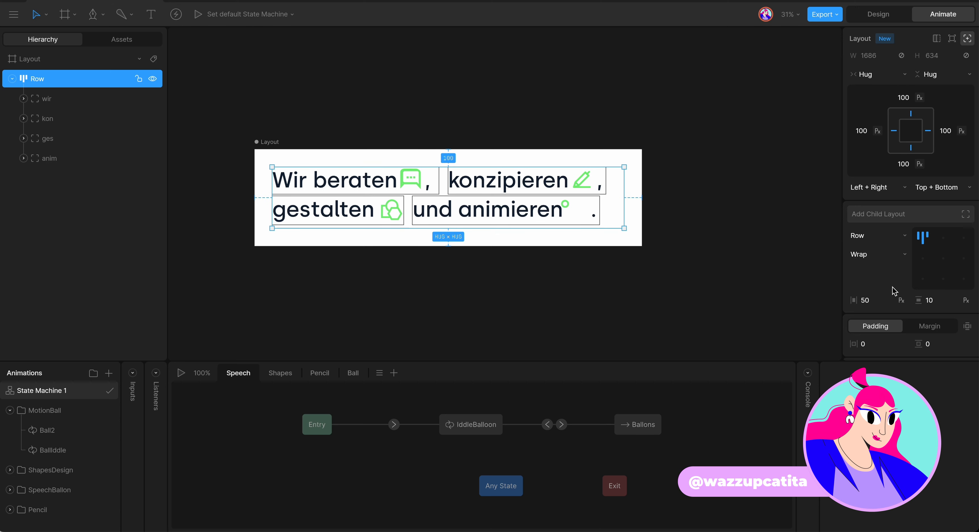
pyautogui.scroll(-3, 893, 287)
pyautogui.moveTo(866, 269); pyautogui.dragTo(871, 303)
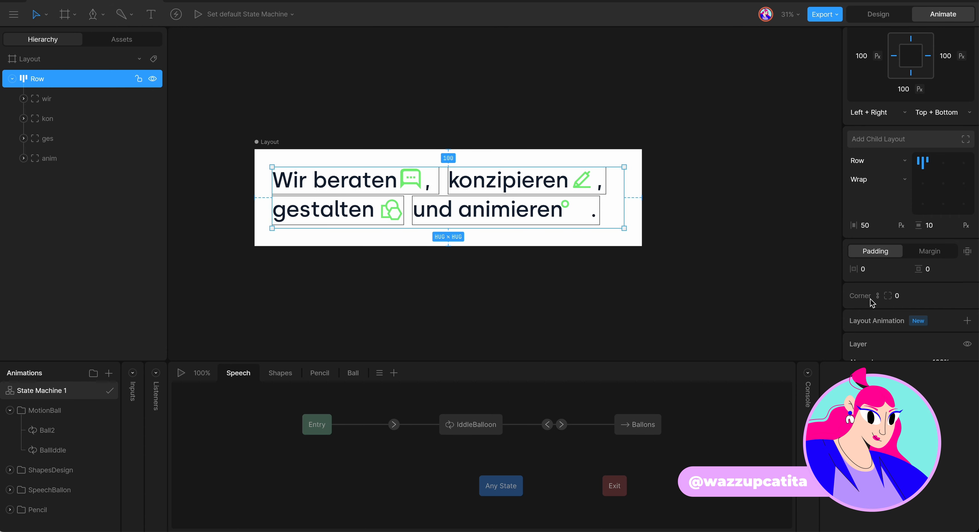
pyautogui.moveTo(926, 282); pyautogui.dragTo(933, 309)
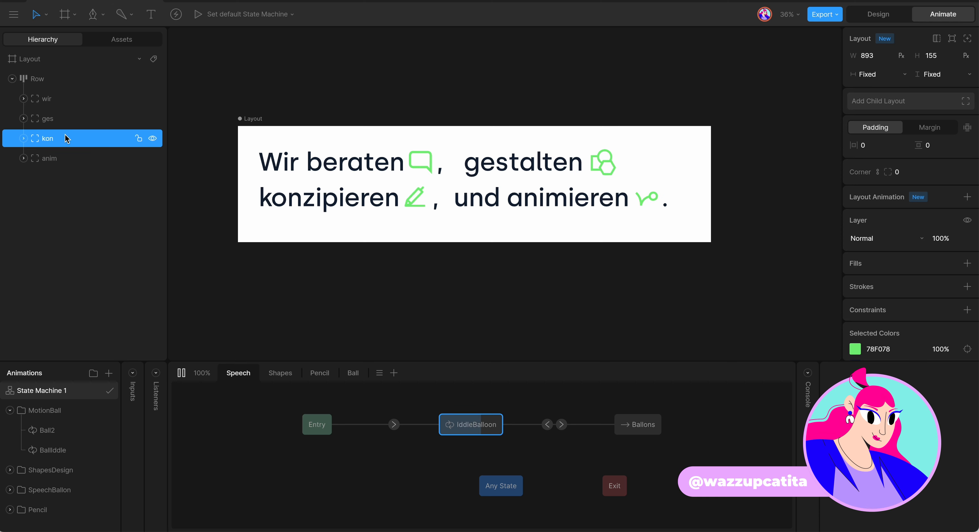
# Step: Move the kon layout above ges in the hierarchy so that konzipieren precedes gestalten
pyautogui.moveTo(67, 138); pyautogui.dragTo(66, 110)
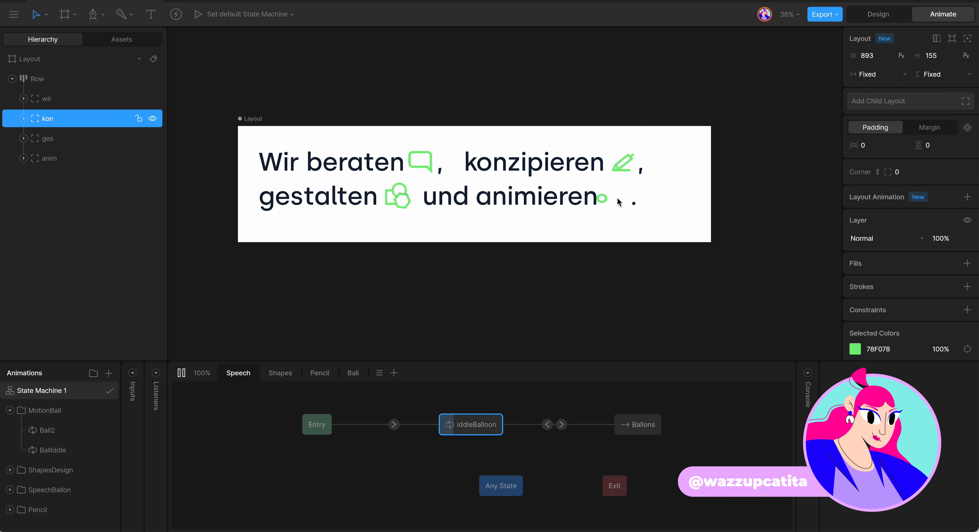
# Step: Resize the artboard to about 1256 × 877 and to about 2223 × 517, playing the state machine at each size
pyautogui.click(180, 353)
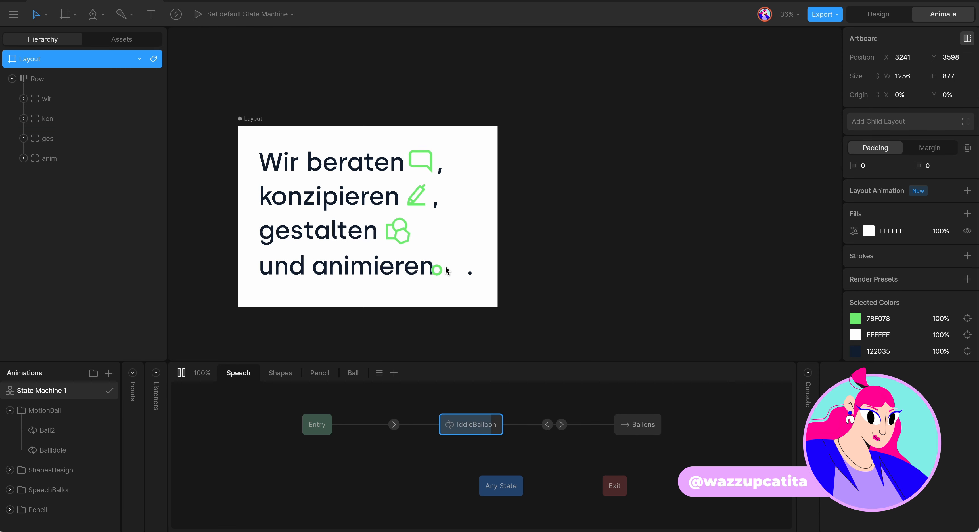
pyautogui.click(182, 373)
pyautogui.moveTo(497, 307); pyautogui.dragTo(701, 234)
pyautogui.click(180, 373)
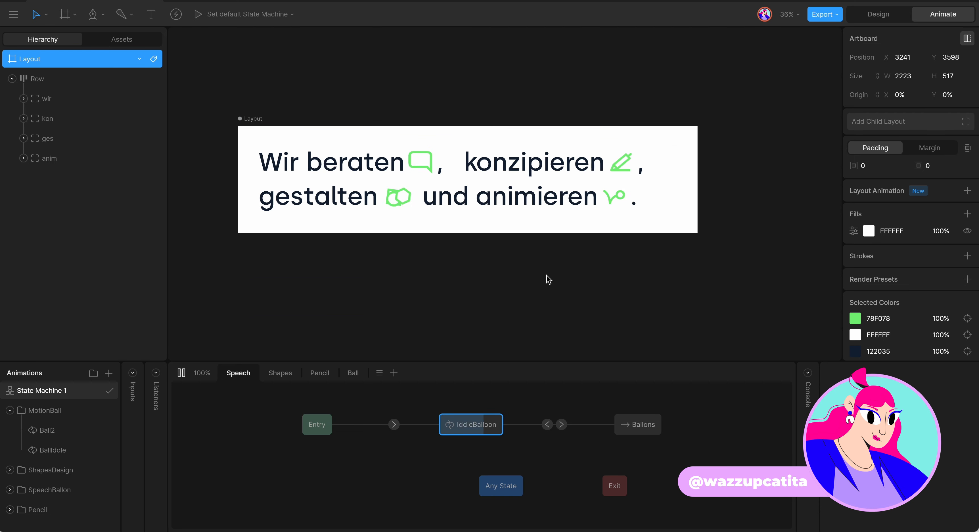
# Step: Widen the artboard to about 2955 and to about 4015, playing the state machine at each width
pyautogui.click(181, 373)
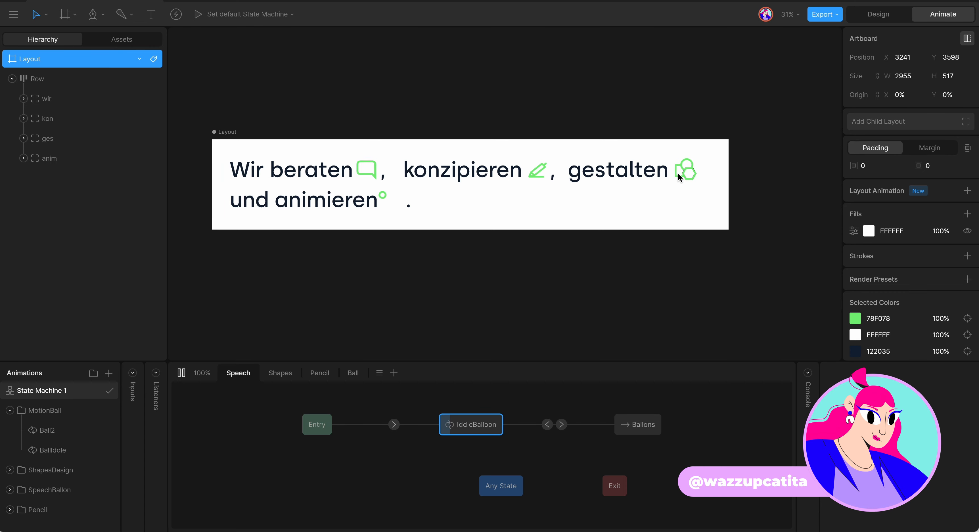
pyautogui.click(180, 373)
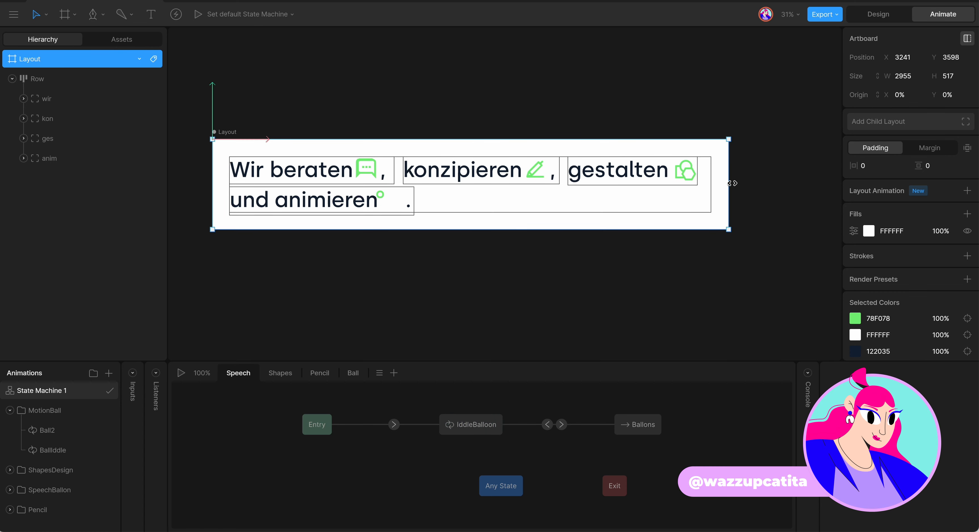
pyautogui.moveTo(732, 183); pyautogui.dragTo(852, 184)
pyautogui.click(180, 373)
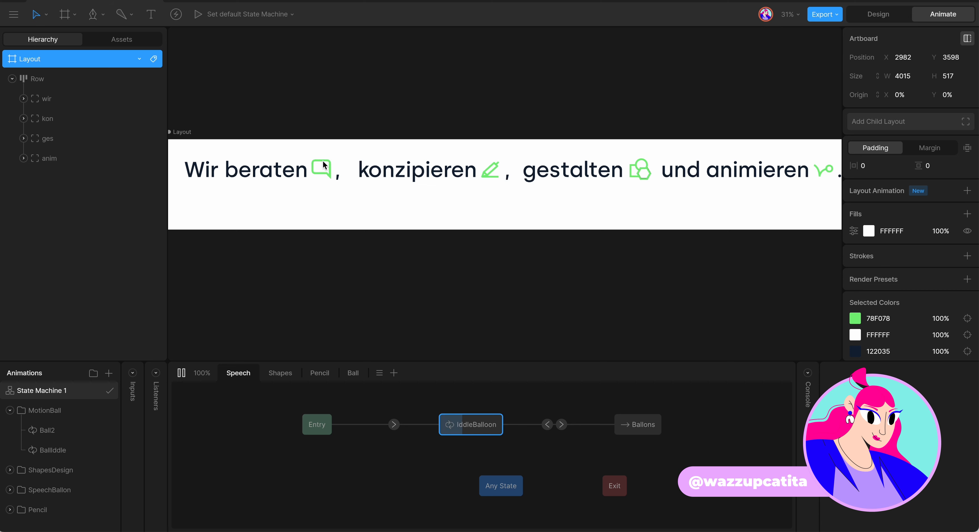